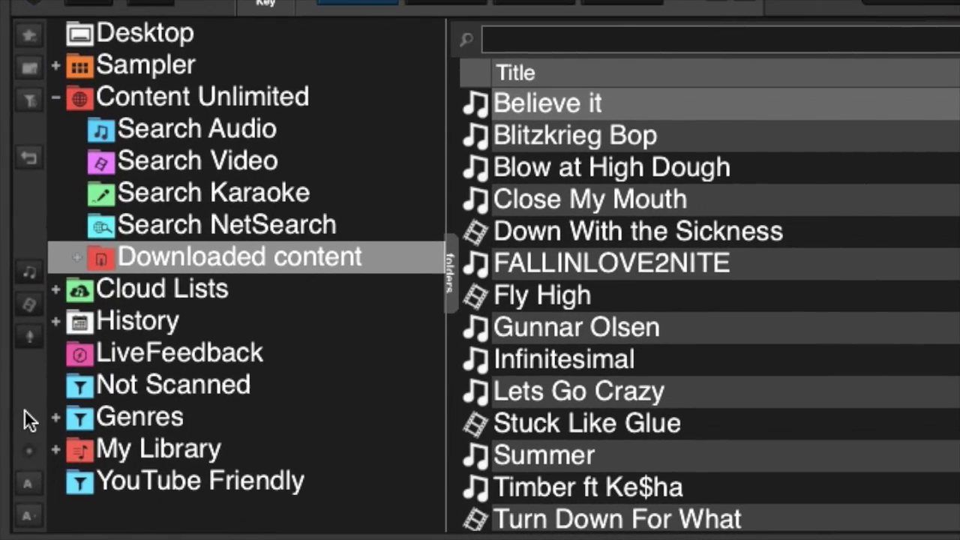
Shrink the browser text two steps, then enlarge it back to full size
left_click(34, 480)
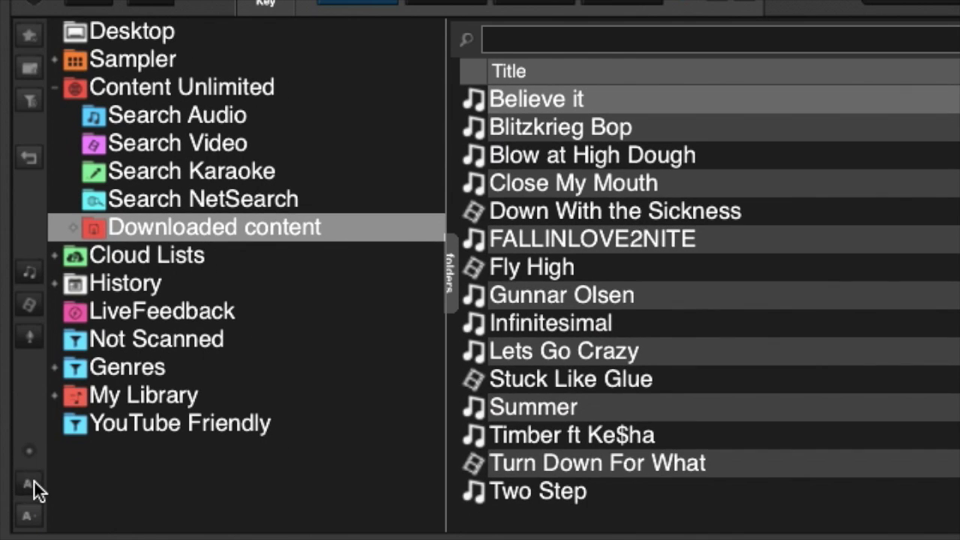
left_click(34, 480)
left_click(24, 525)
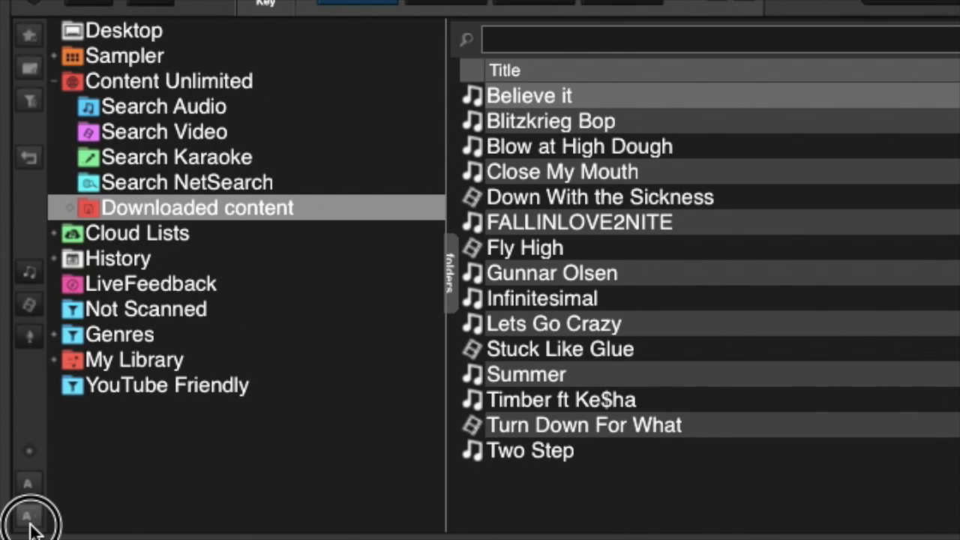
left_click(24, 525)
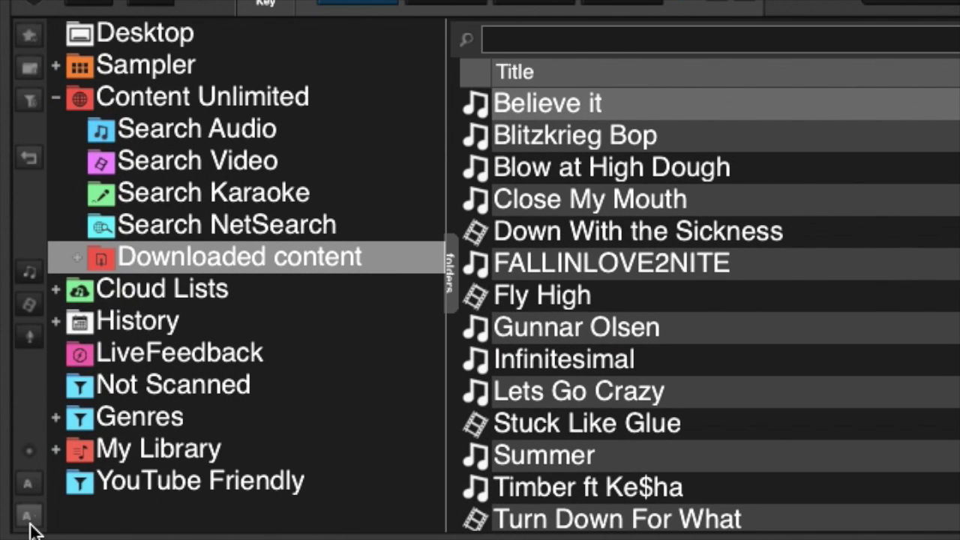
Hide music to list only video tracks, then show music tracks again
left_click(30, 453)
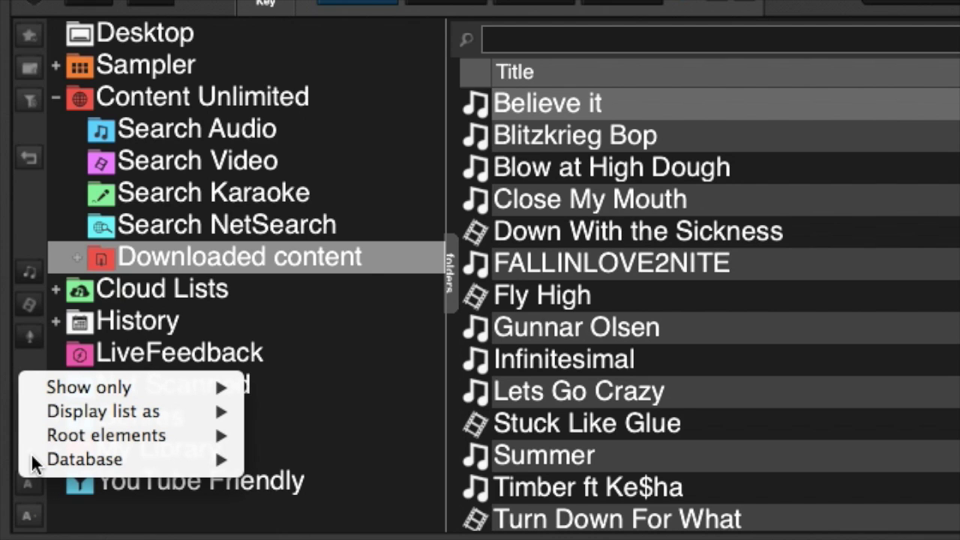
mouse_move(88, 387)
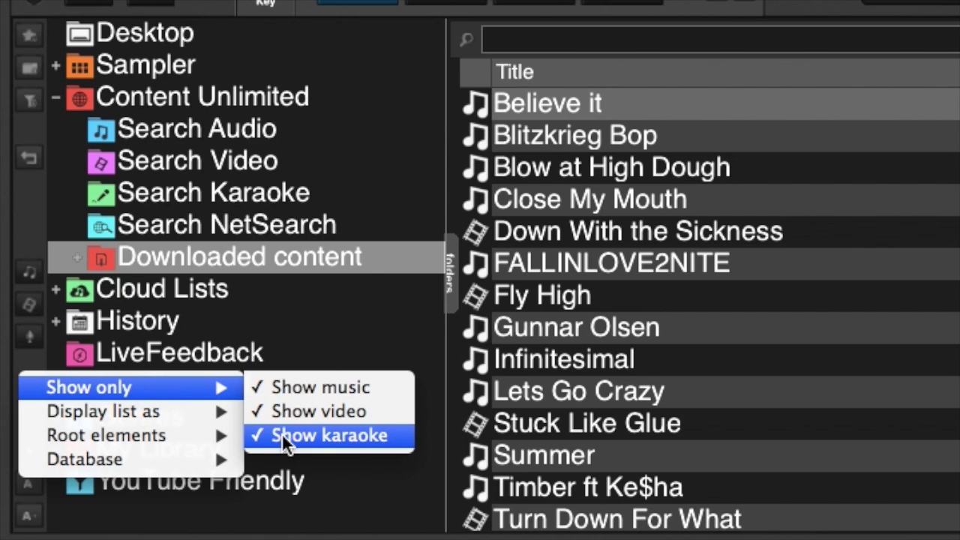
left_click(267, 393)
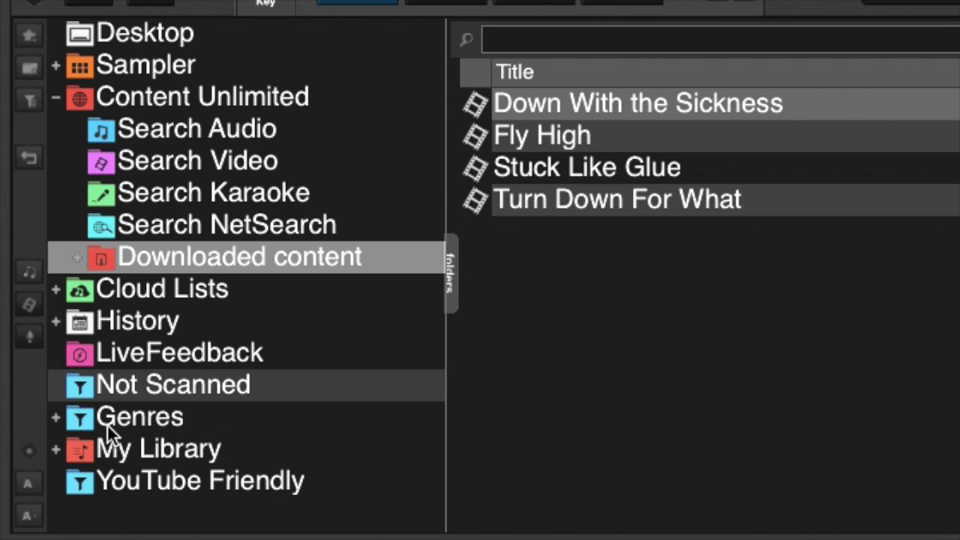
left_click(31, 453)
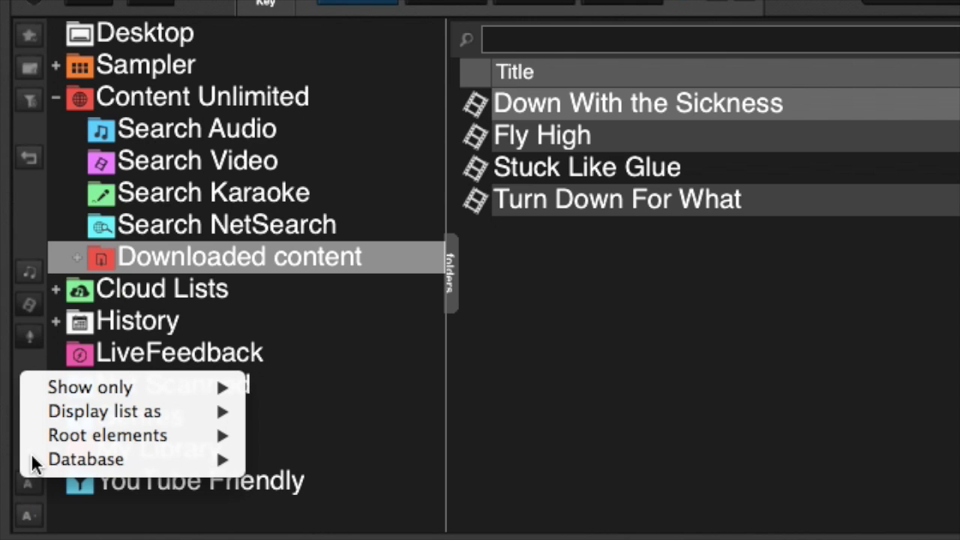
left_click(273, 381)
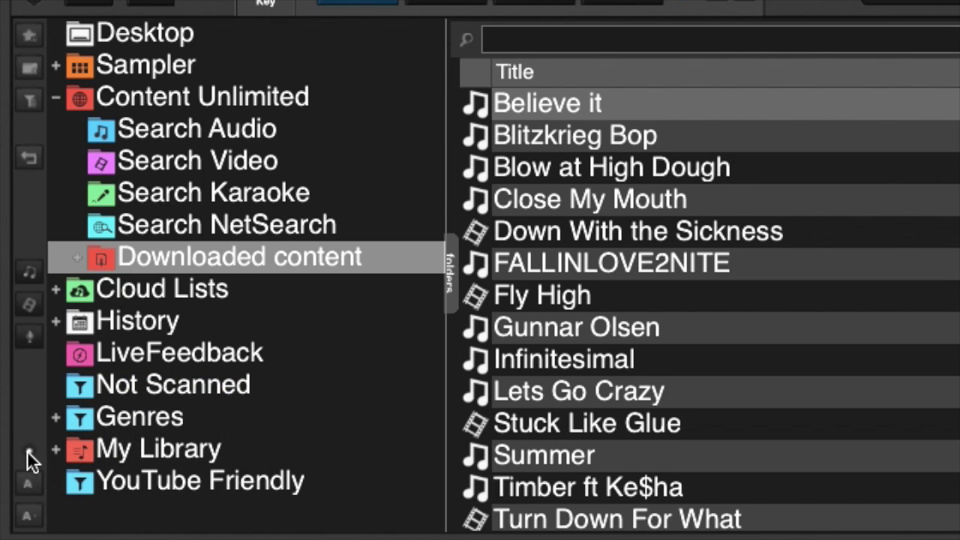
Show tracks as a four-column album-art grid, then return to a list with larger text
left_click(27, 450)
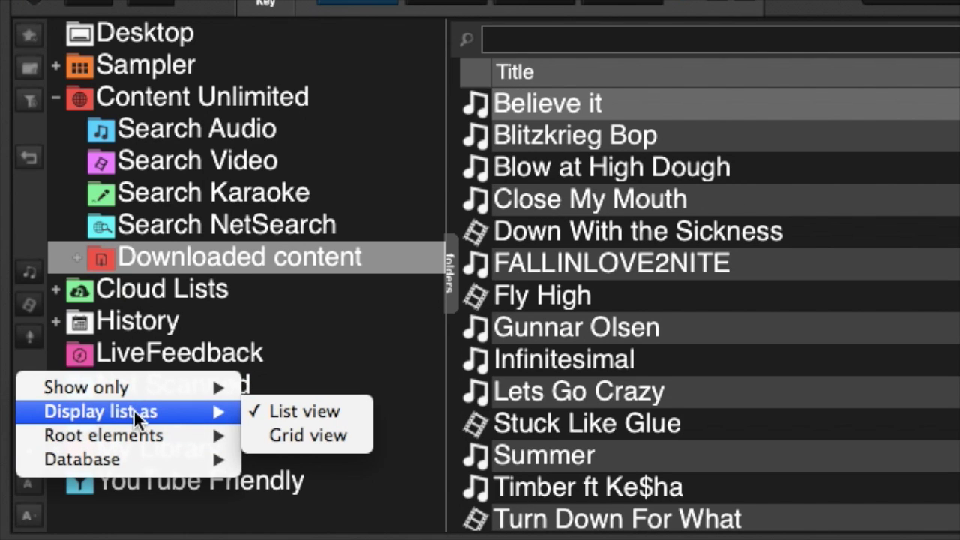
mouse_move(56, 468)
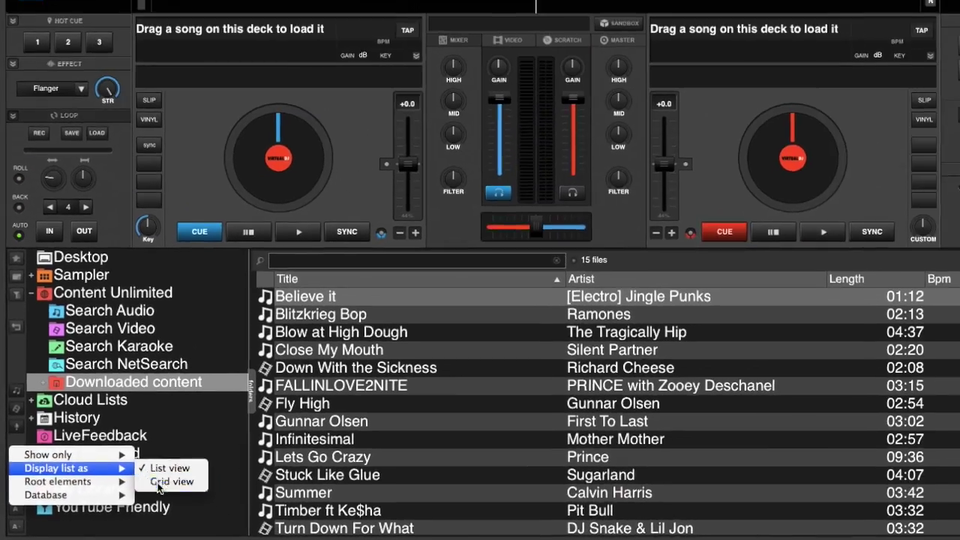
left_click(259, 445)
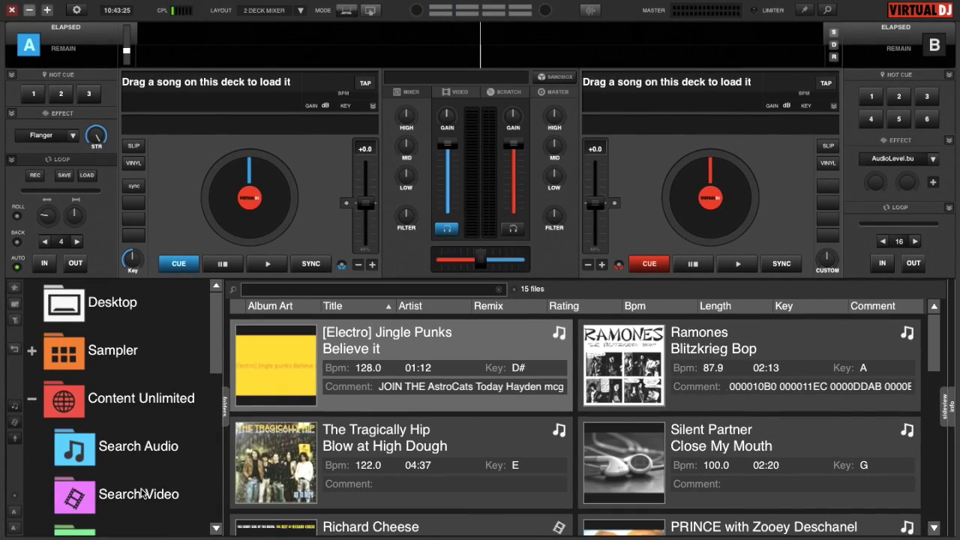
left_click(15, 517)
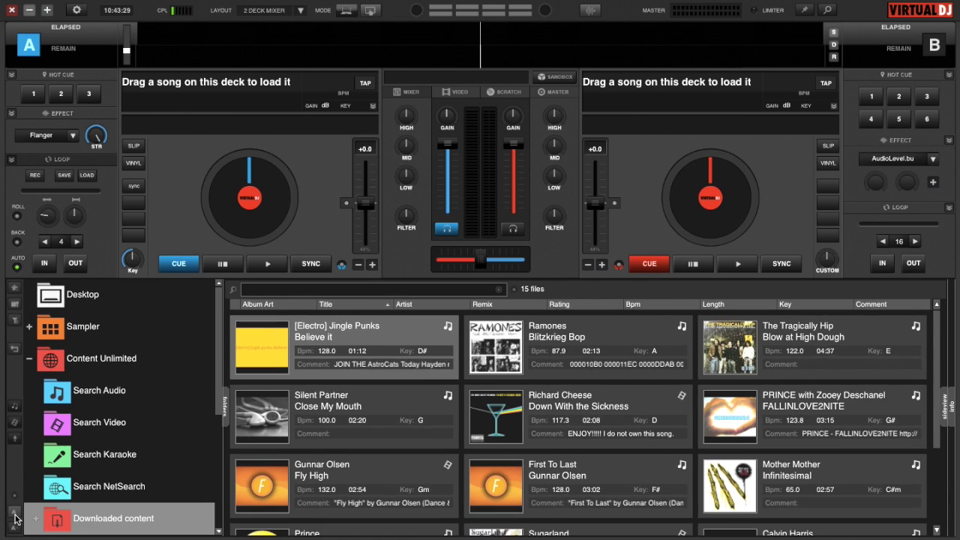
left_click(15, 518)
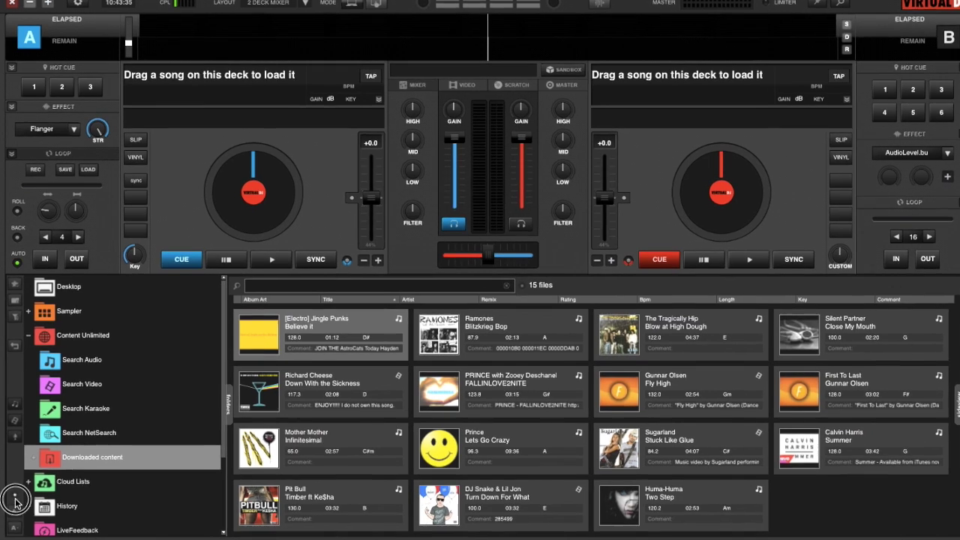
left_click(15, 517)
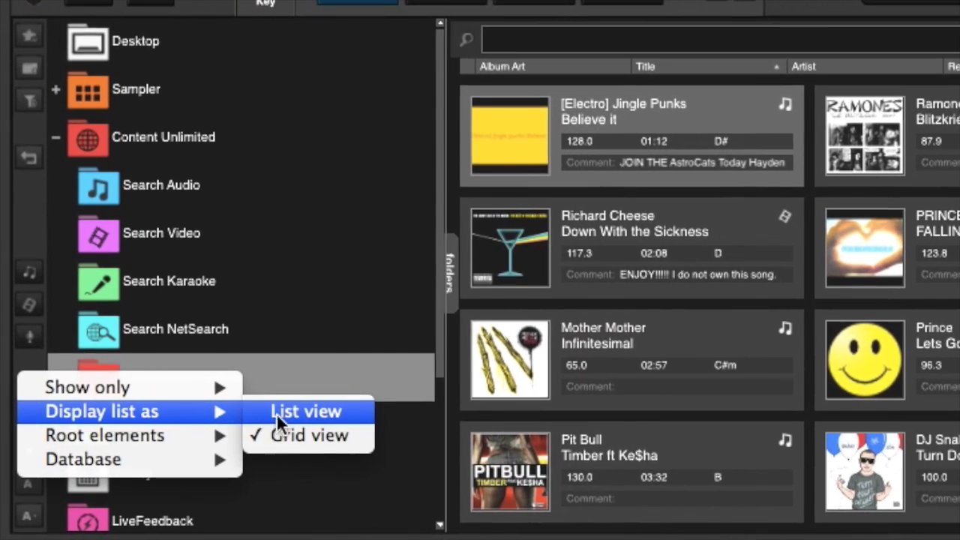
left_click(281, 413)
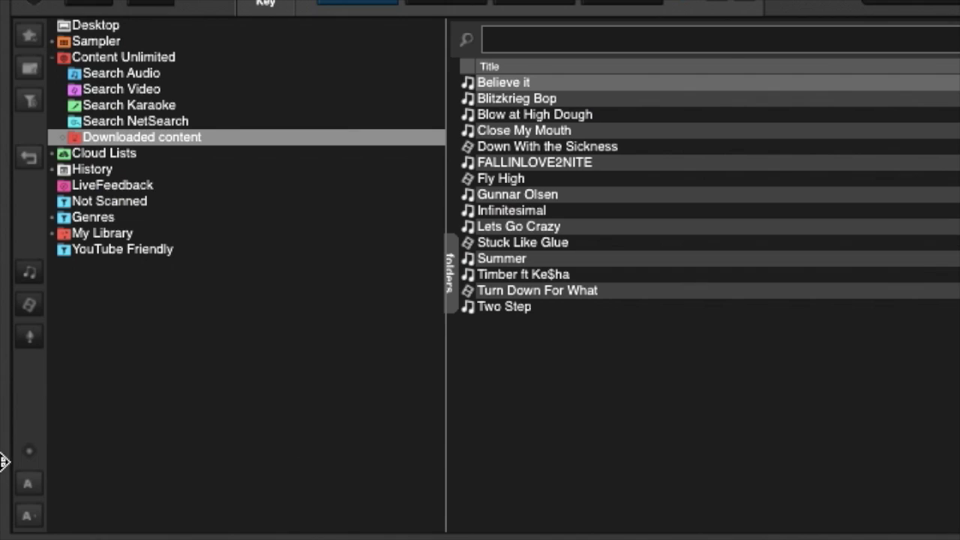
left_click(32, 519)
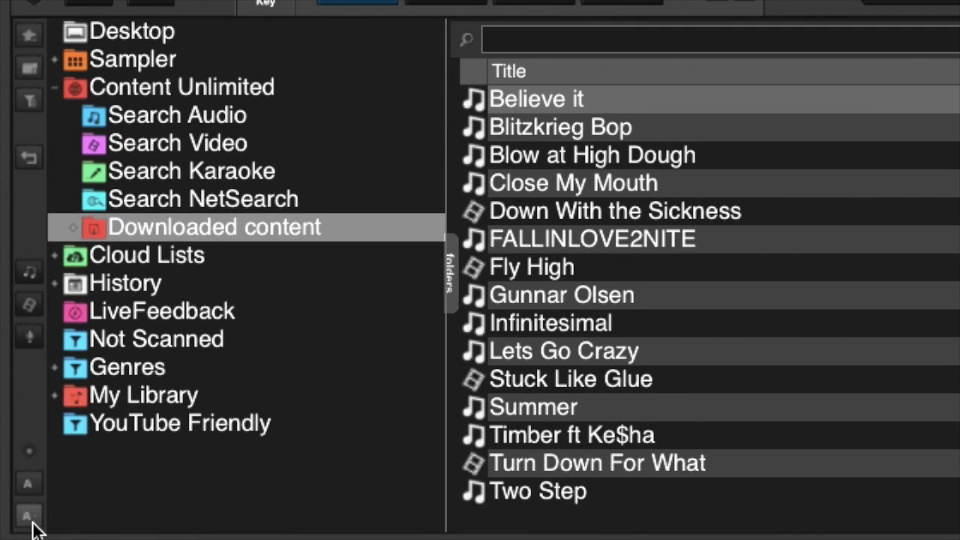
left_click(33, 522)
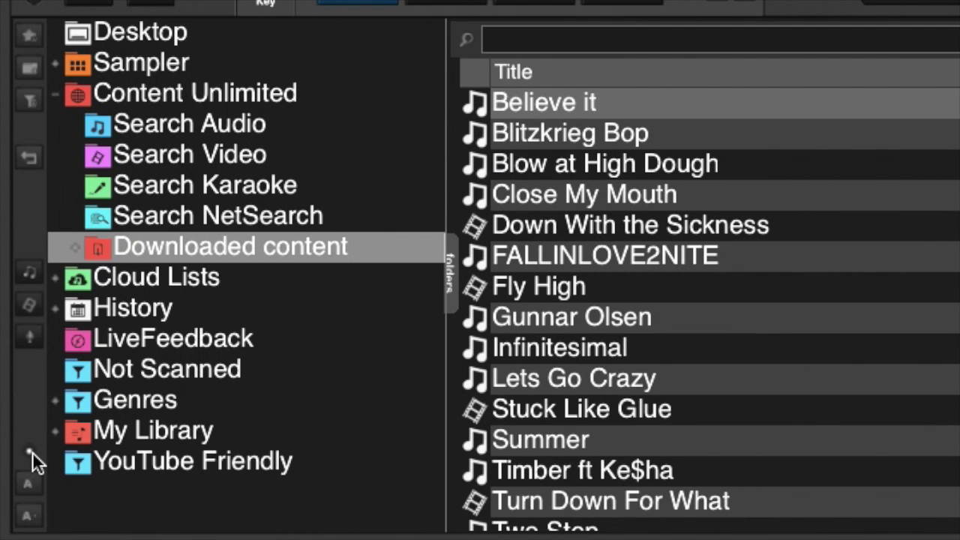
Remove and restore Sampler in the folder tree roots, then pick 'Remove missing files from search DB'
left_click(32, 451)
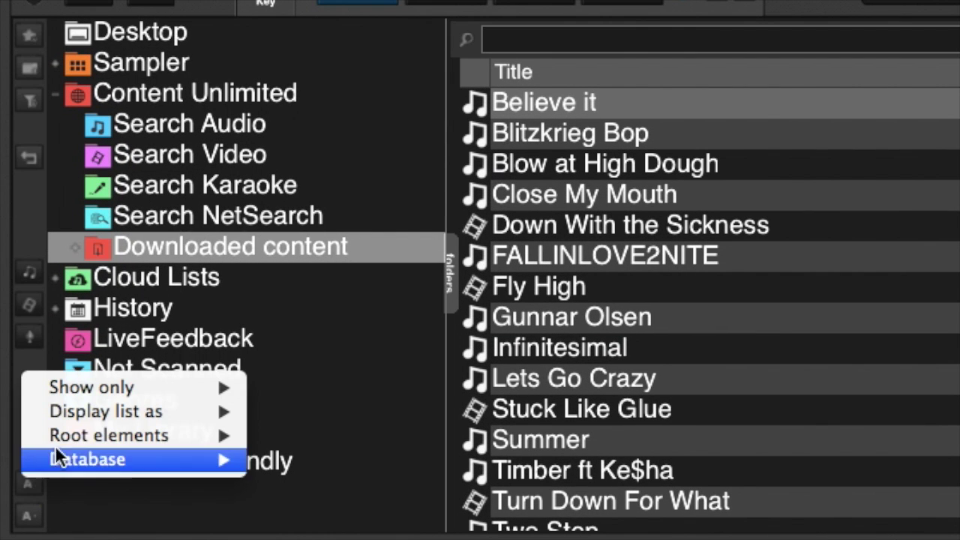
mouse_move(109, 435)
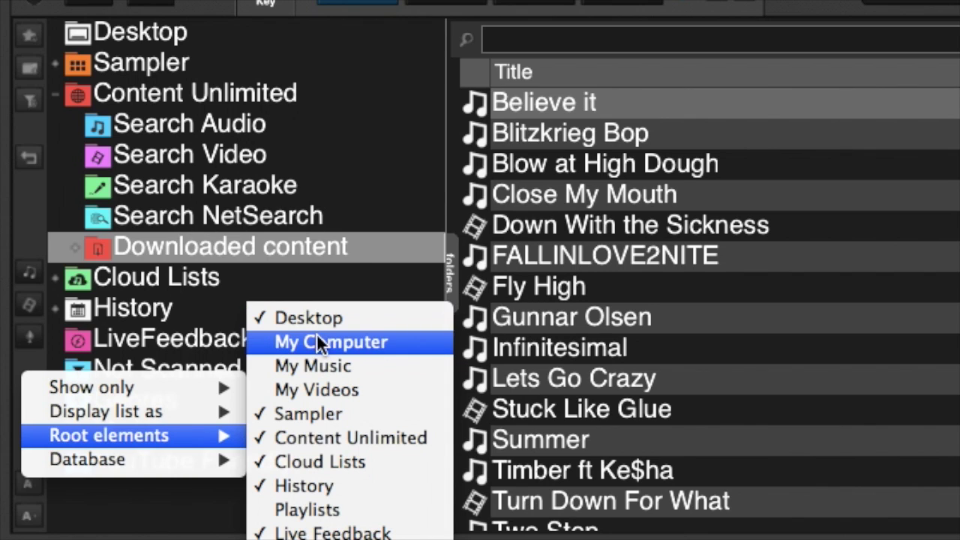
left_click(311, 414)
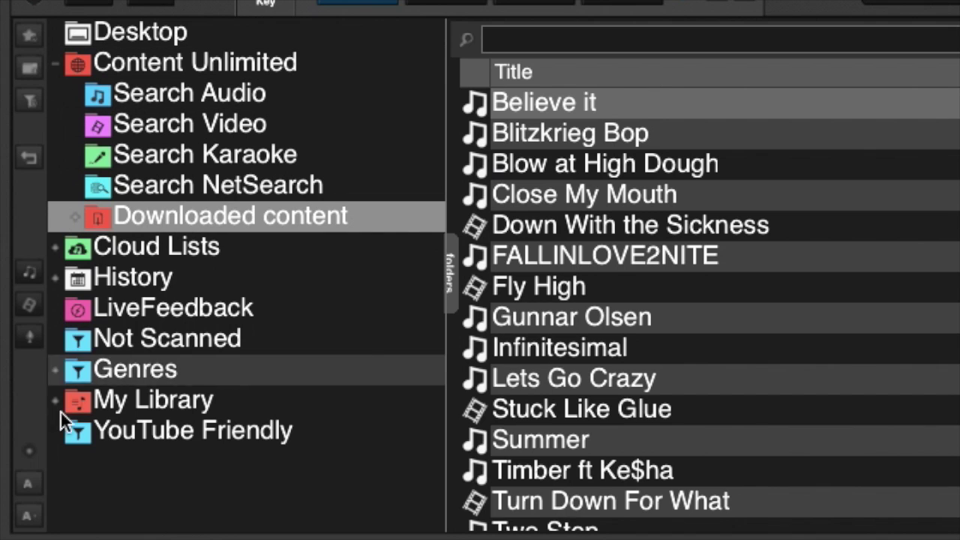
right_click(28, 445)
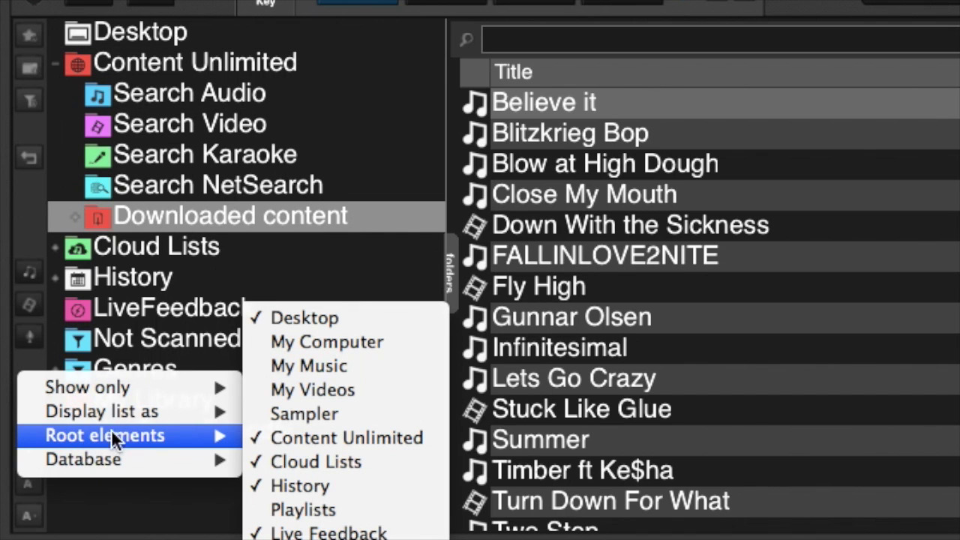
left_click(289, 413)
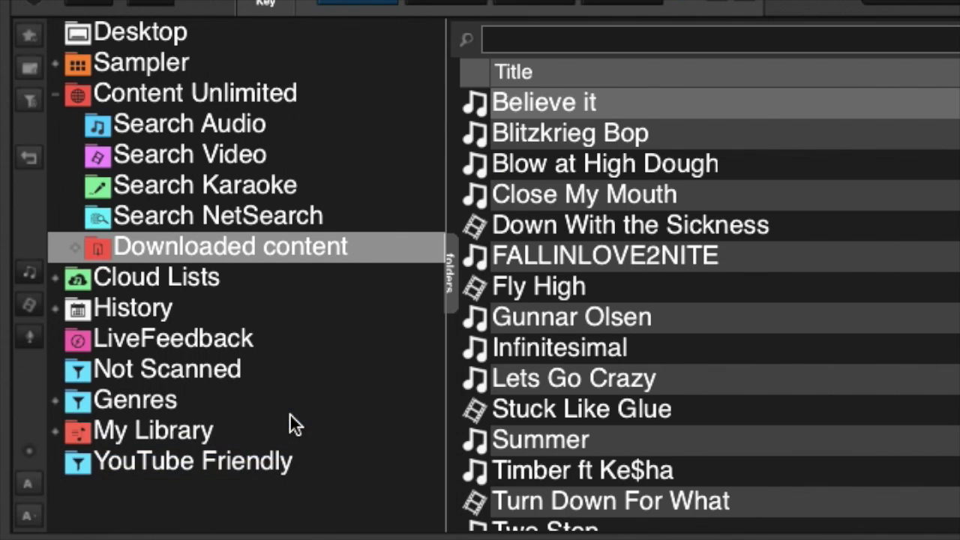
right_click(25, 458)
mouse_move(78, 460)
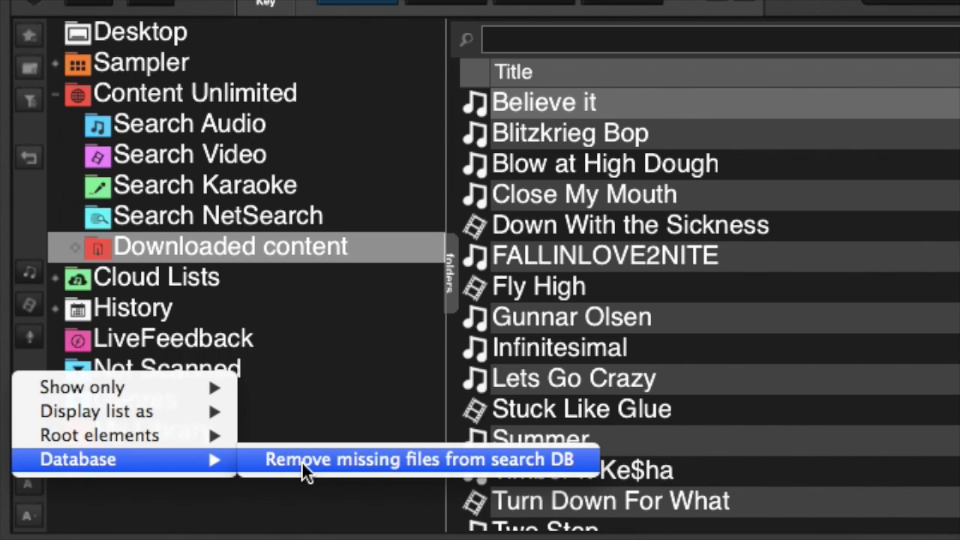
left_click(301, 460)
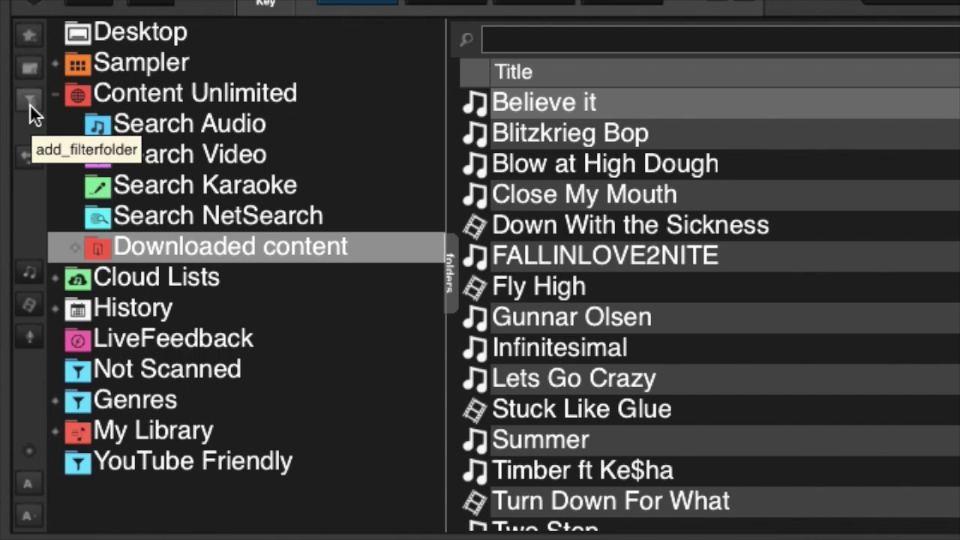
Return to the Content Unlimited folder with the sidebar last-folder button
left_click(29, 159)
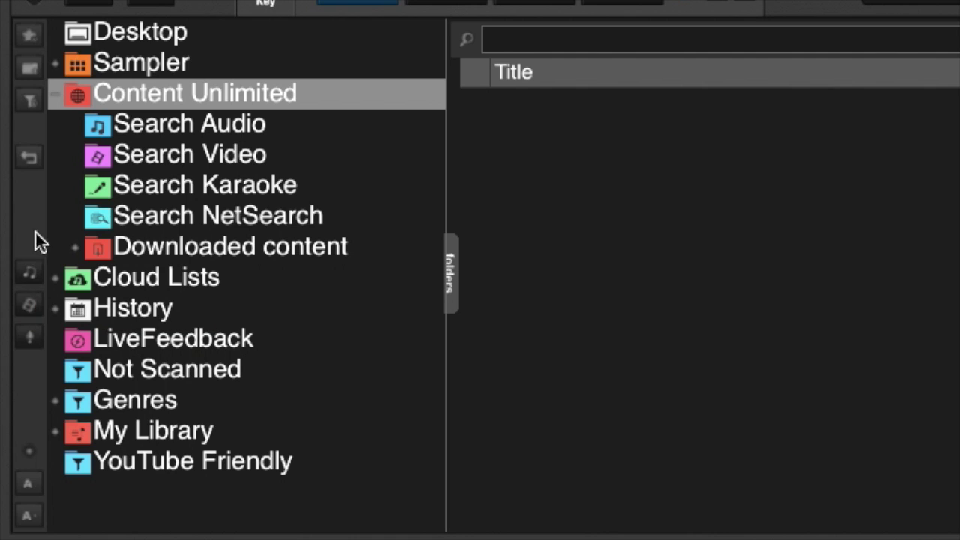
Open Downloaded content, briefly filter to video-only then audio-only, and dismiss the browser options
left_click(149, 250)
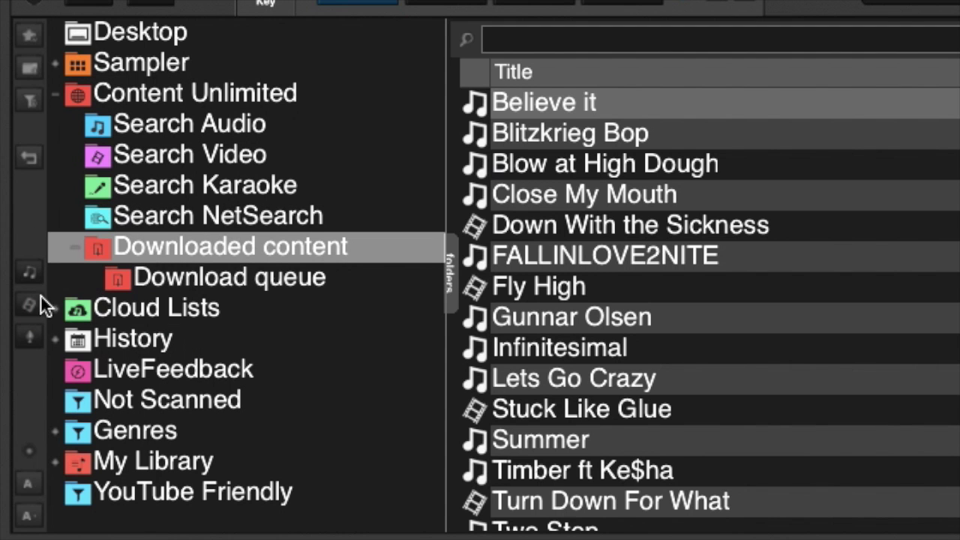
left_click(31, 275)
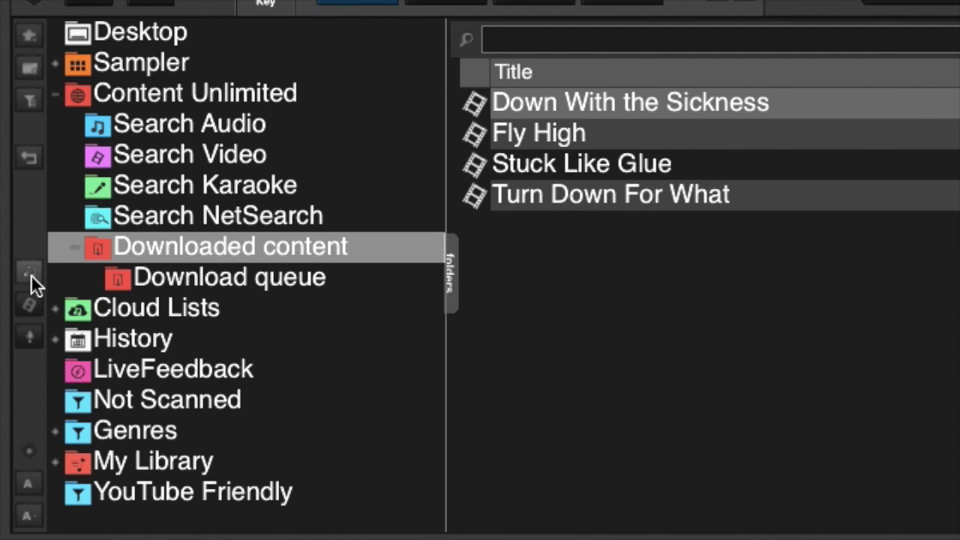
left_click(31, 275)
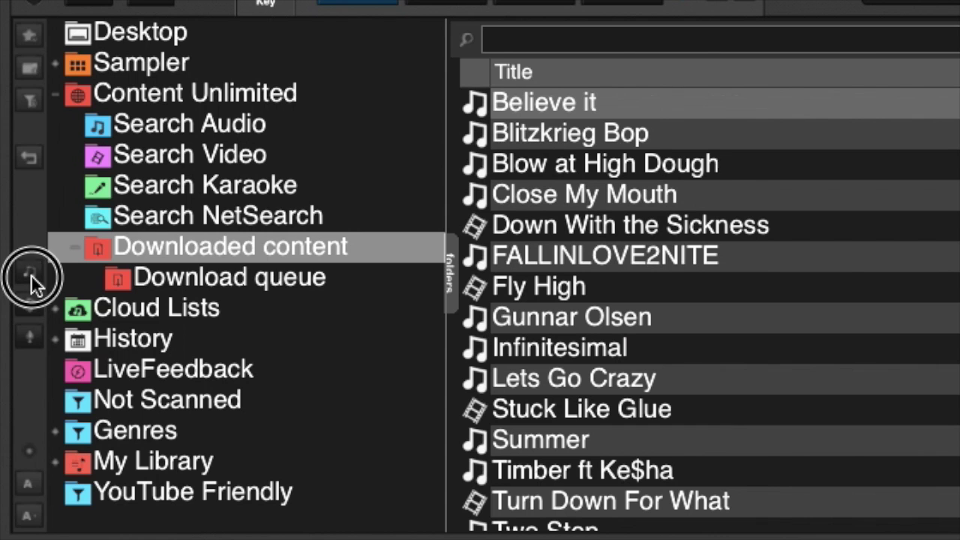
left_click(27, 304)
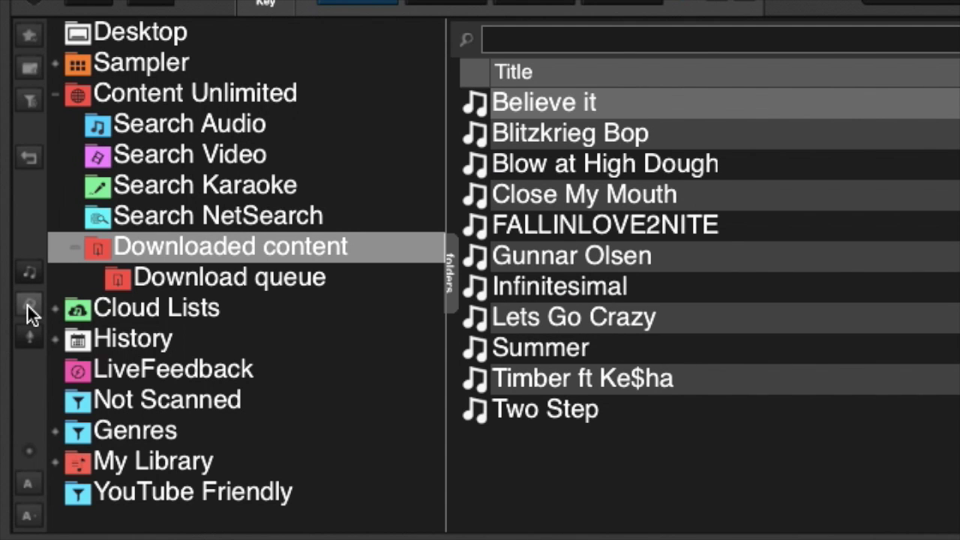
left_click(27, 303)
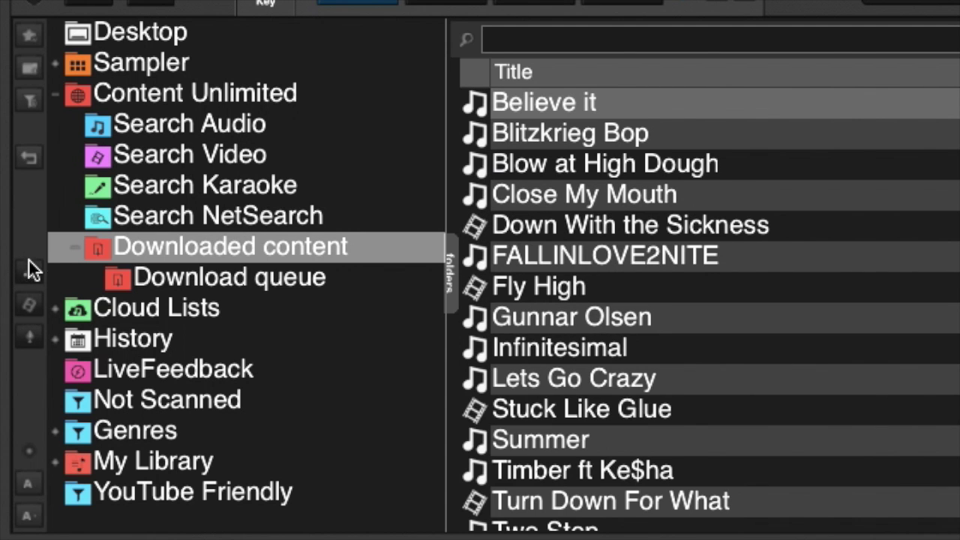
right_click(29, 450)
mouse_move(103, 435)
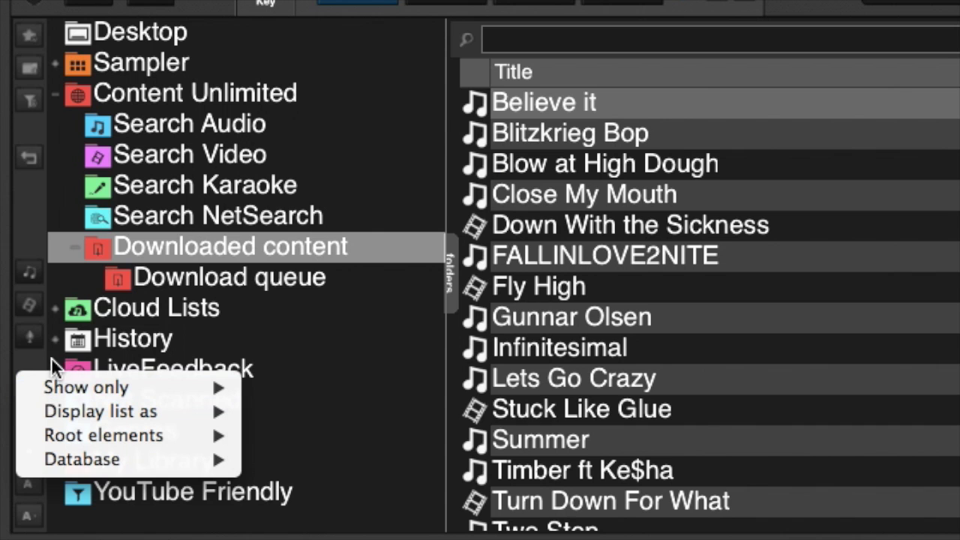
key("Escape")
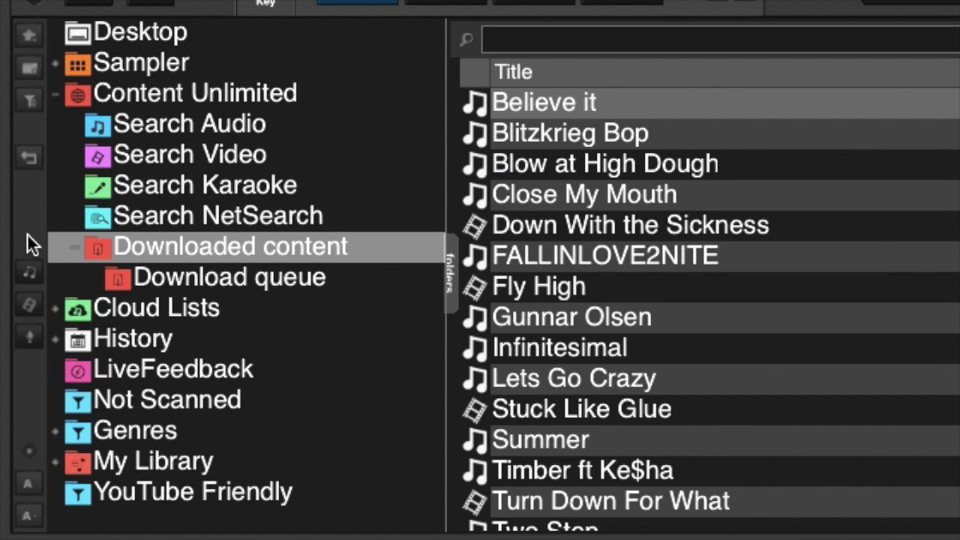